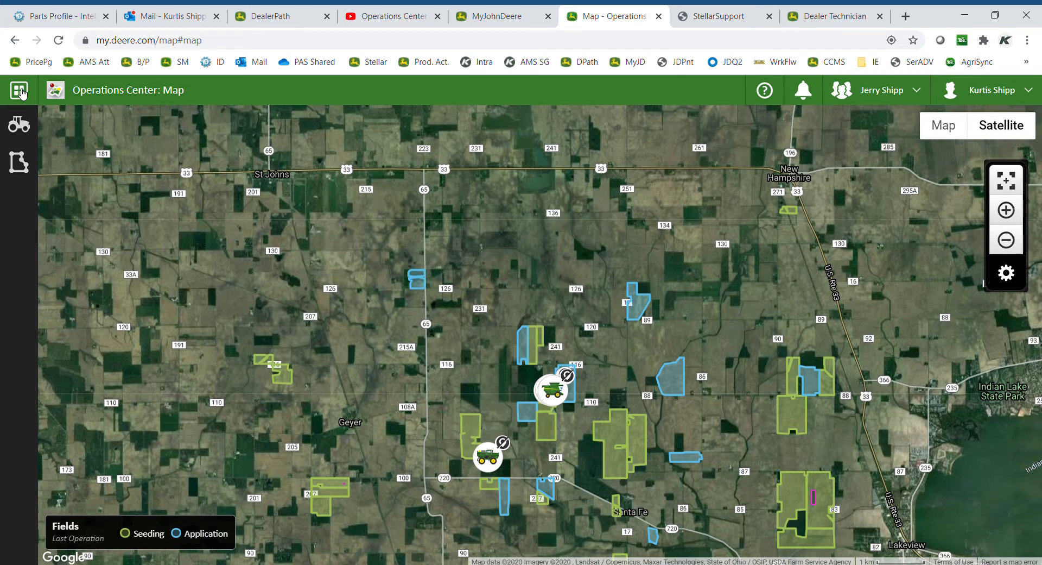
Open the Analyze tool and look through the complete list of fields seeded with corn in the 2020 season.
{"action": "left_click", "coordinate": [21, 93]}
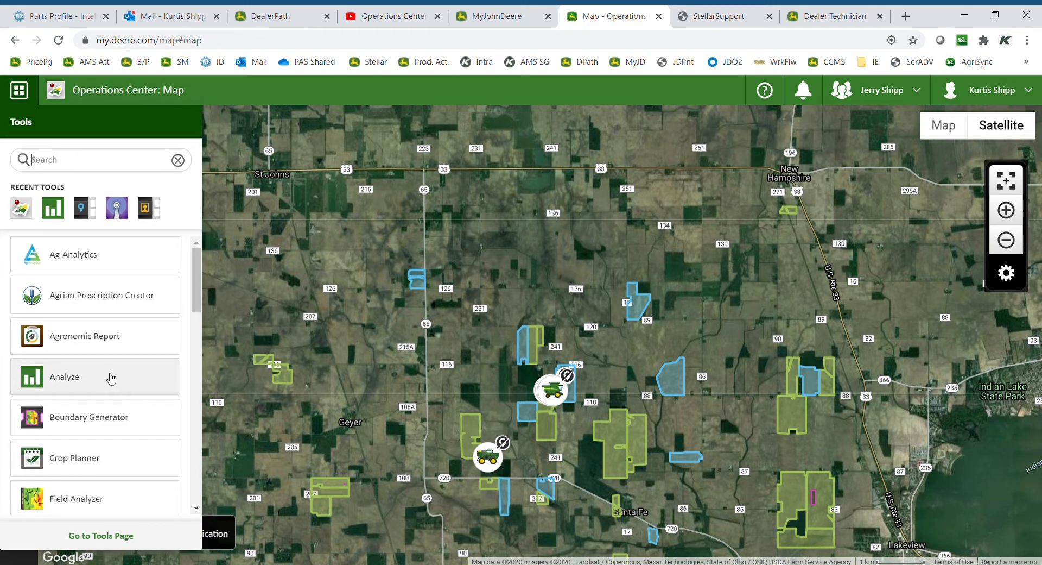
{"action": "left_click", "coordinate": [84, 377]}
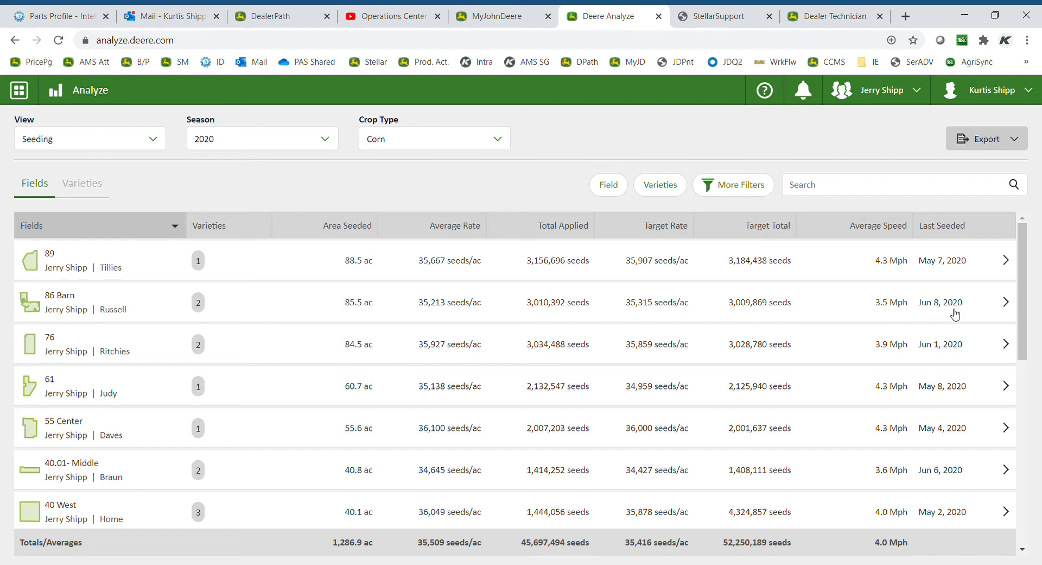
{"action": "left_click_drag", "start_coordinate": [1022, 265], "coordinate": [1040, 447]}
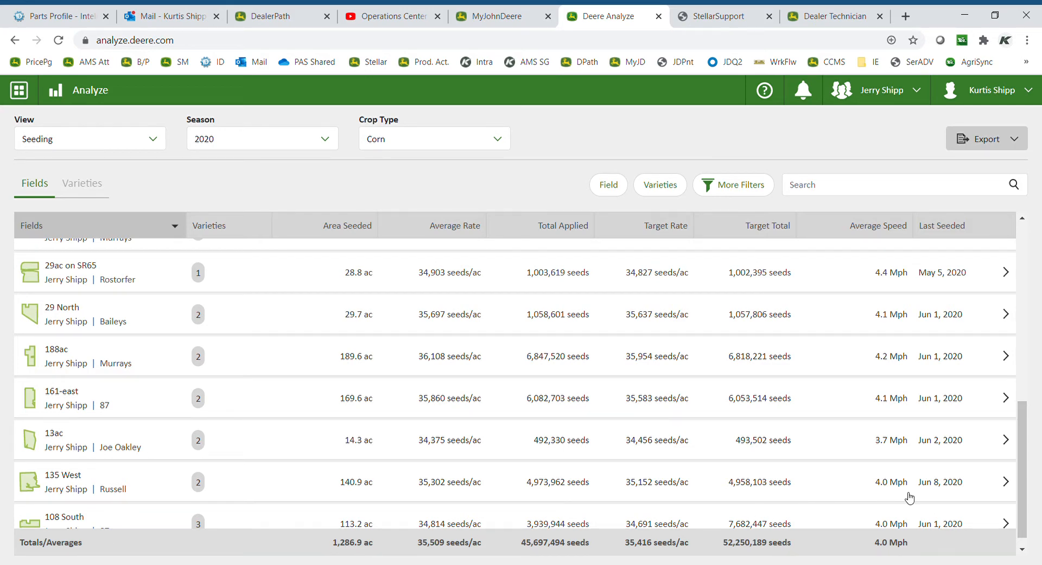
{"action": "scroll", "coordinate": [1025, 430], "scroll_direction": "down", "scroll_amount": 1}
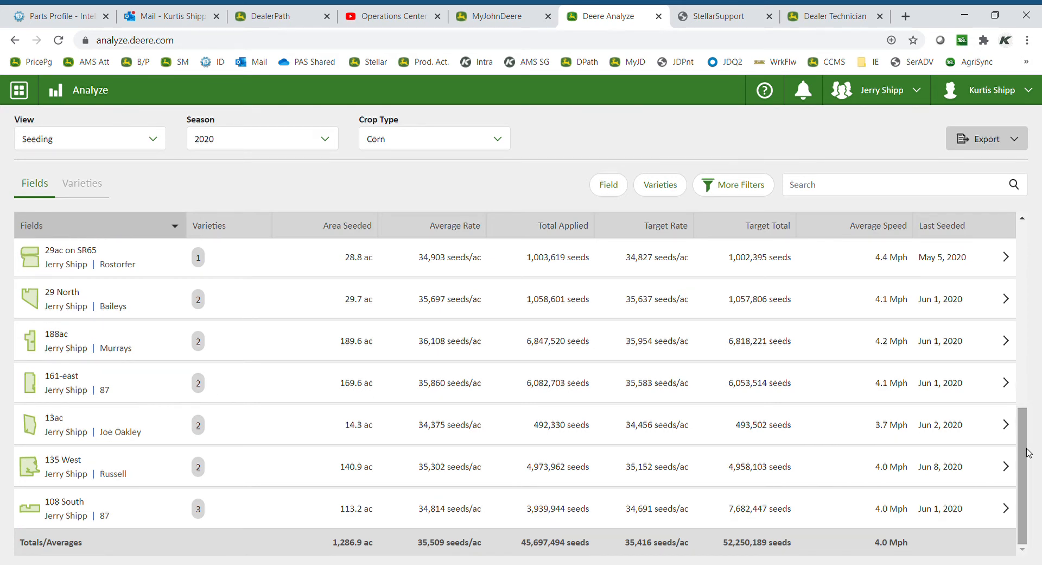
{"action": "left_click_drag", "start_coordinate": [1025, 458], "coordinate": [1034, 251]}
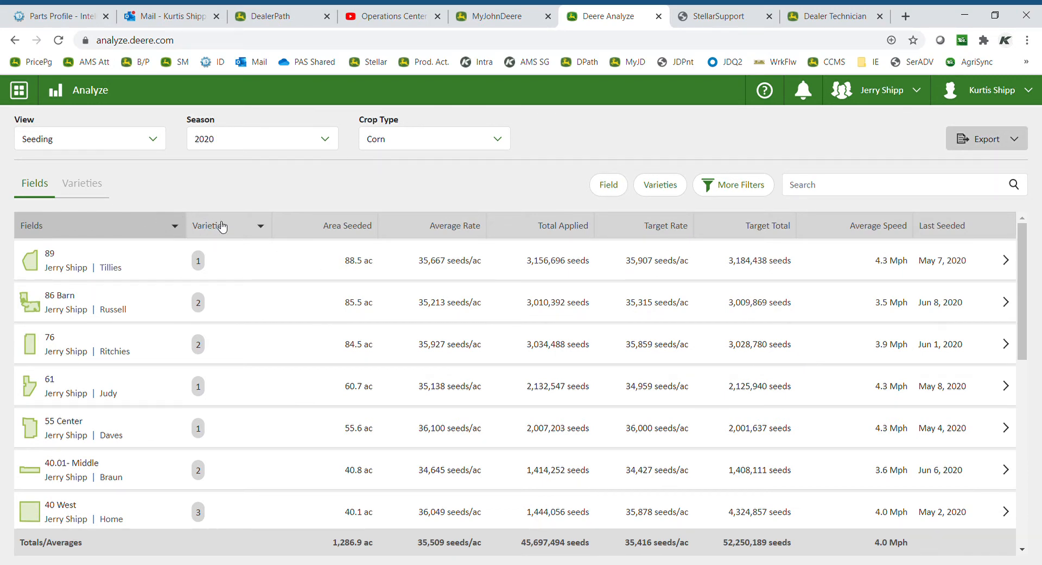
Sort the field list by field name, by largest area seeded, and by average rate from highest and from lowest.
{"action": "left_click", "coordinate": [68, 231]}
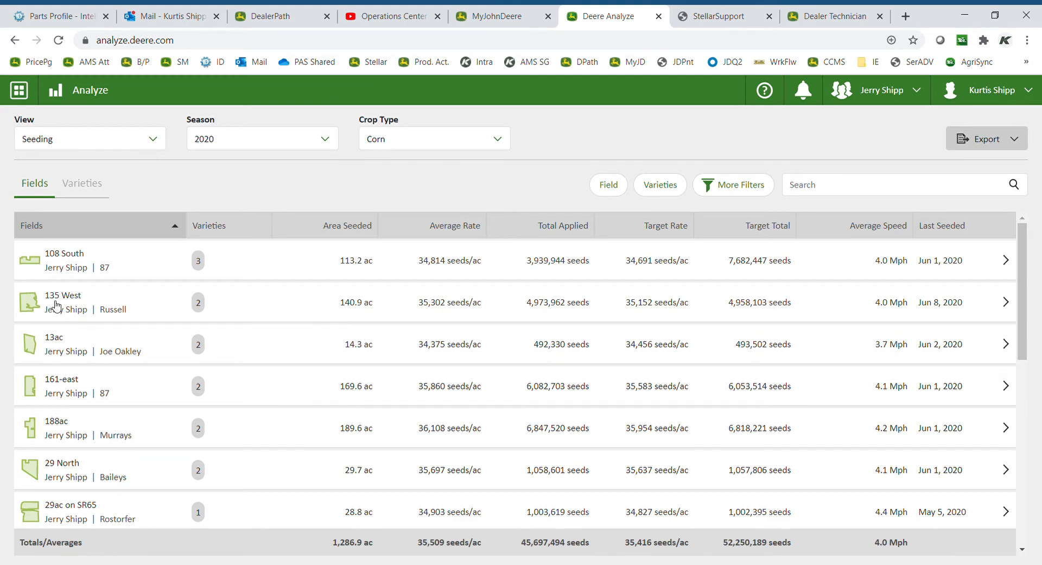
{"action": "left_click", "coordinate": [339, 230]}
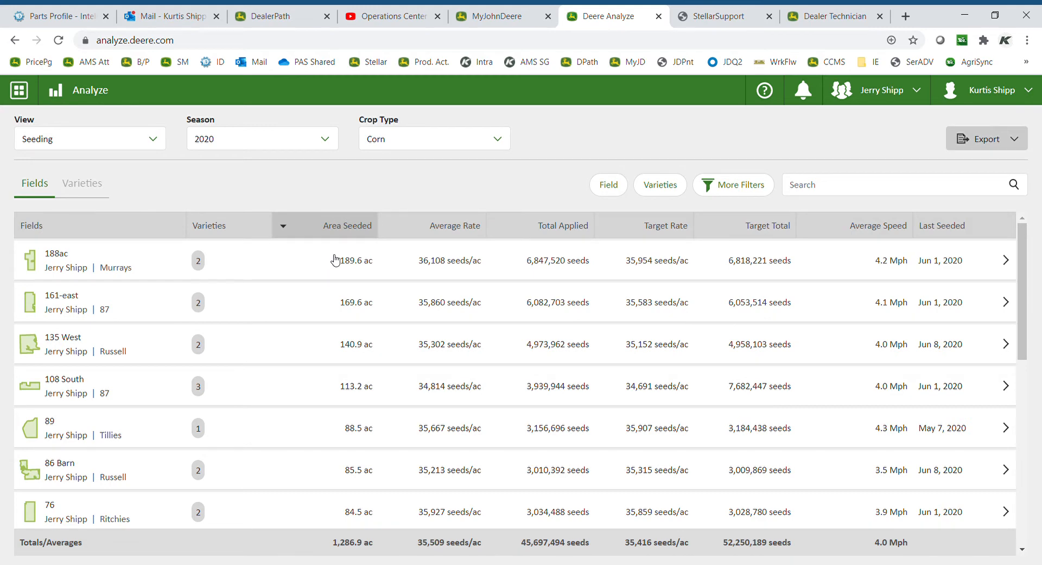
{"action": "left_click", "coordinate": [442, 232]}
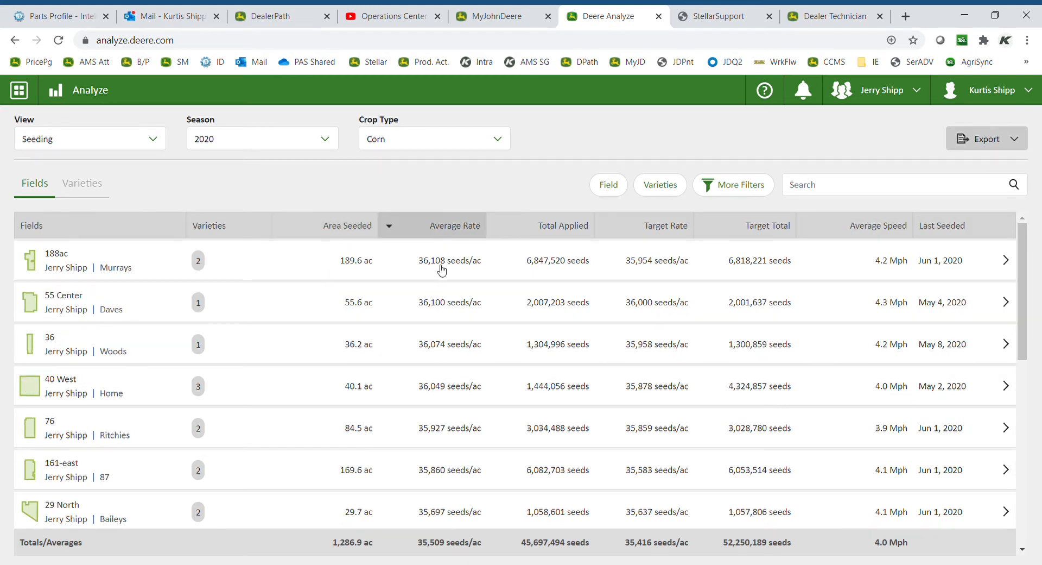
{"action": "left_click", "coordinate": [446, 228]}
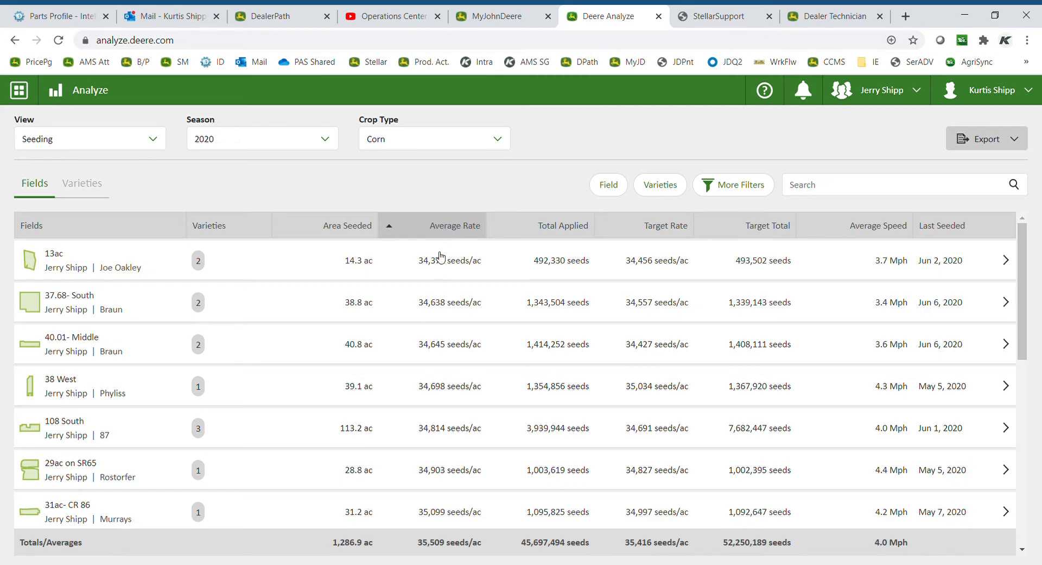
Sort the fields by average speed, fastest first, and by last seeded date, ending with the earliest date first.
{"action": "left_click", "coordinate": [879, 232]}
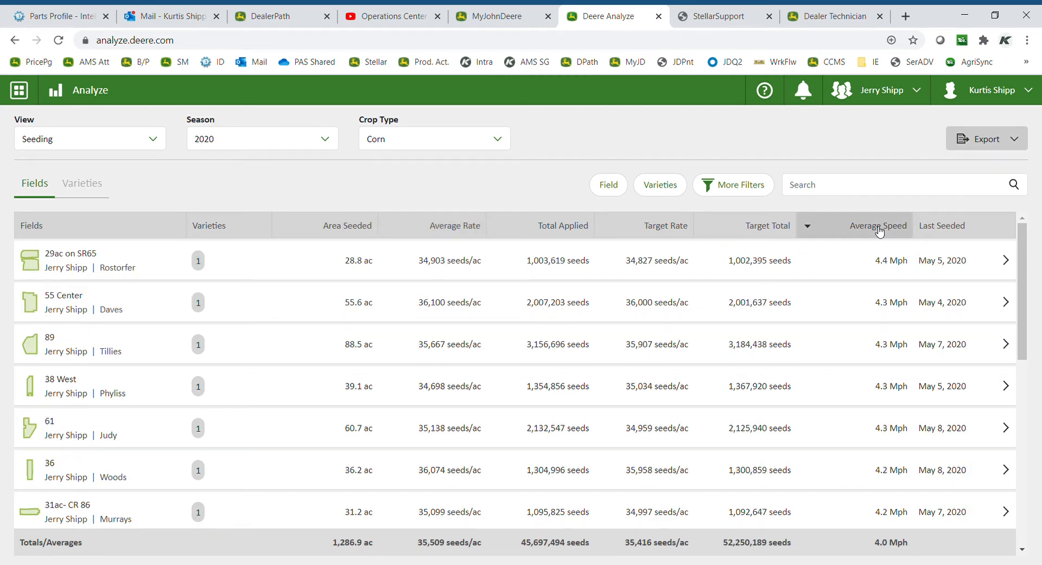
{"action": "left_click", "coordinate": [961, 231]}
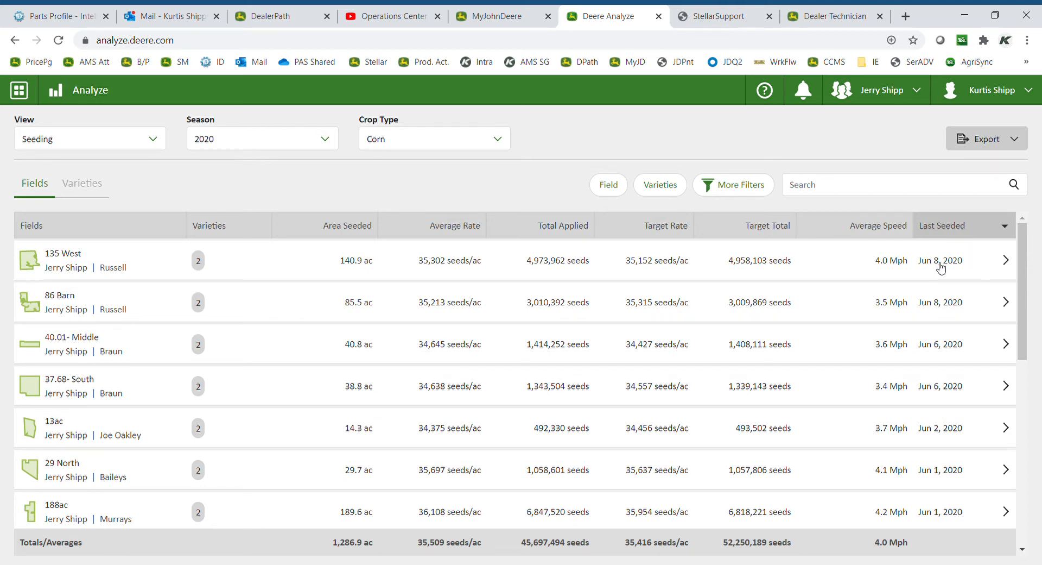
{"action": "left_click", "coordinate": [976, 228]}
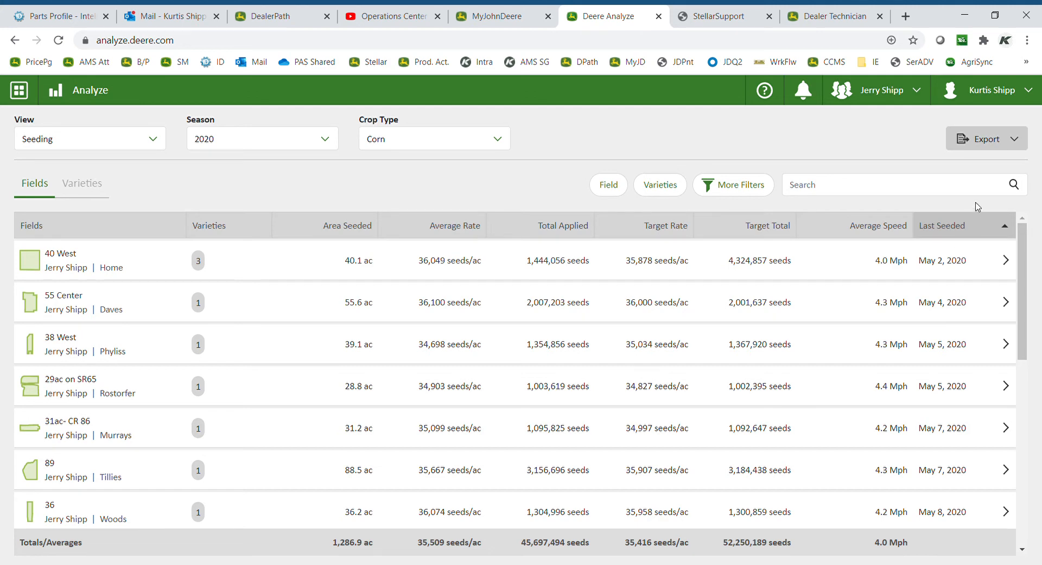
Check the available export formats, and view the varieties seeded in field 40 West before returning to the field list.
{"action": "left_click", "coordinate": [1020, 144]}
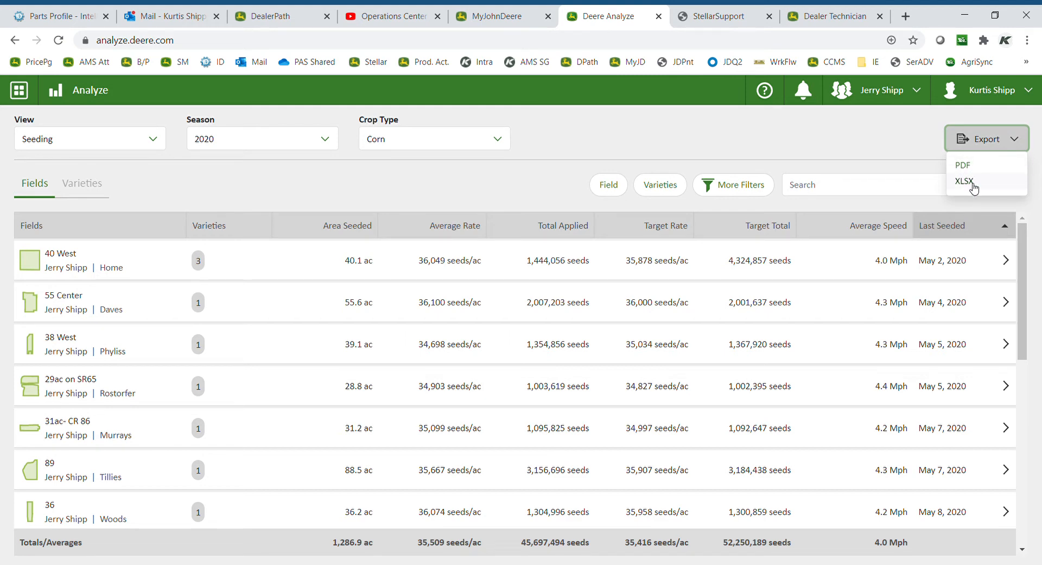
{"action": "left_click", "coordinate": [920, 153]}
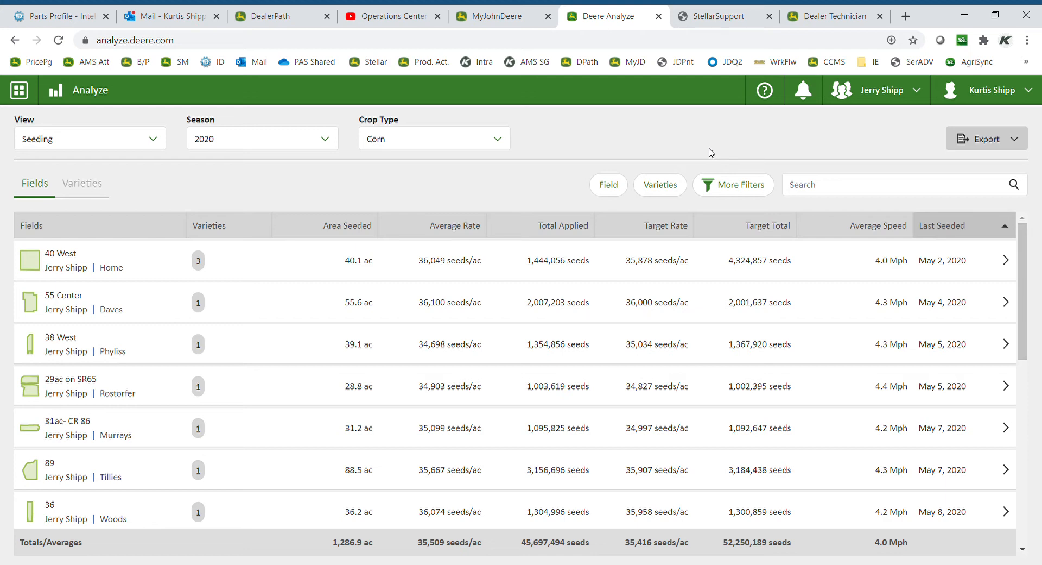
{"action": "left_click", "coordinate": [82, 258]}
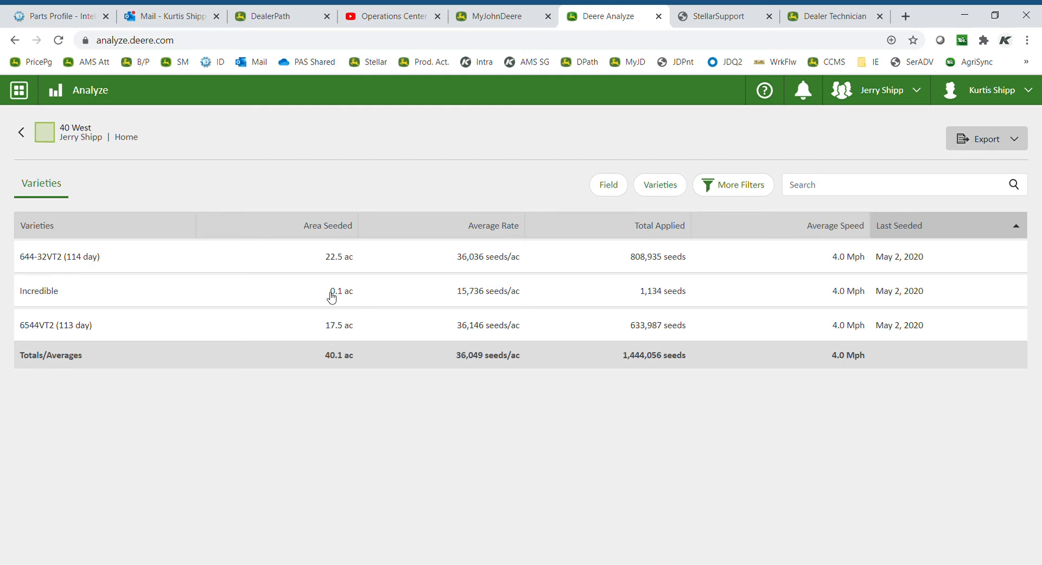
{"action": "left_click", "coordinate": [21, 133]}
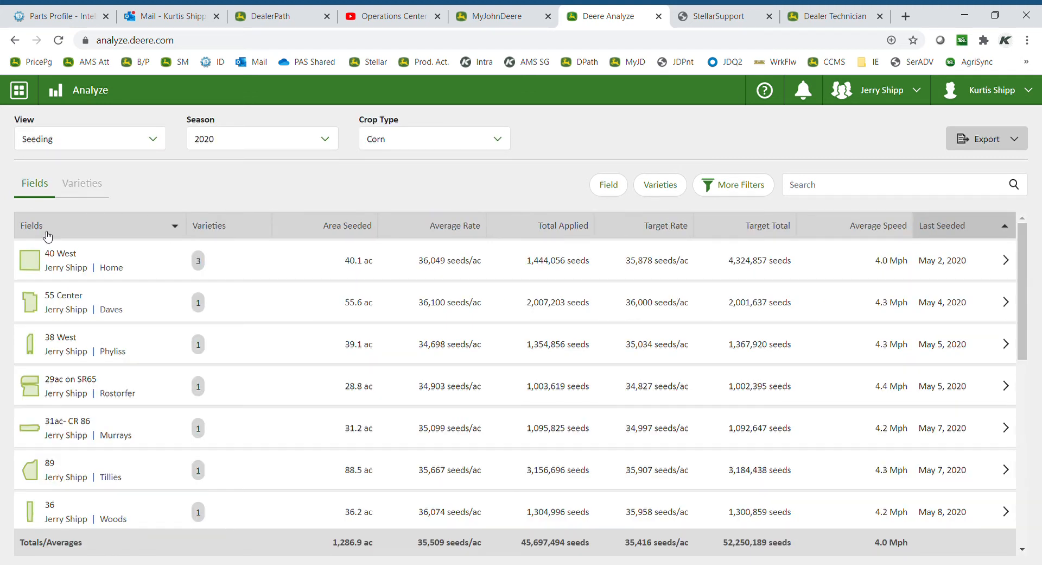
Review seeding by variety, including the fields planted with 6579VT2 (114 day), sort varieties by largest area seeded, and return to the field list.
{"action": "left_click", "coordinate": [81, 186]}
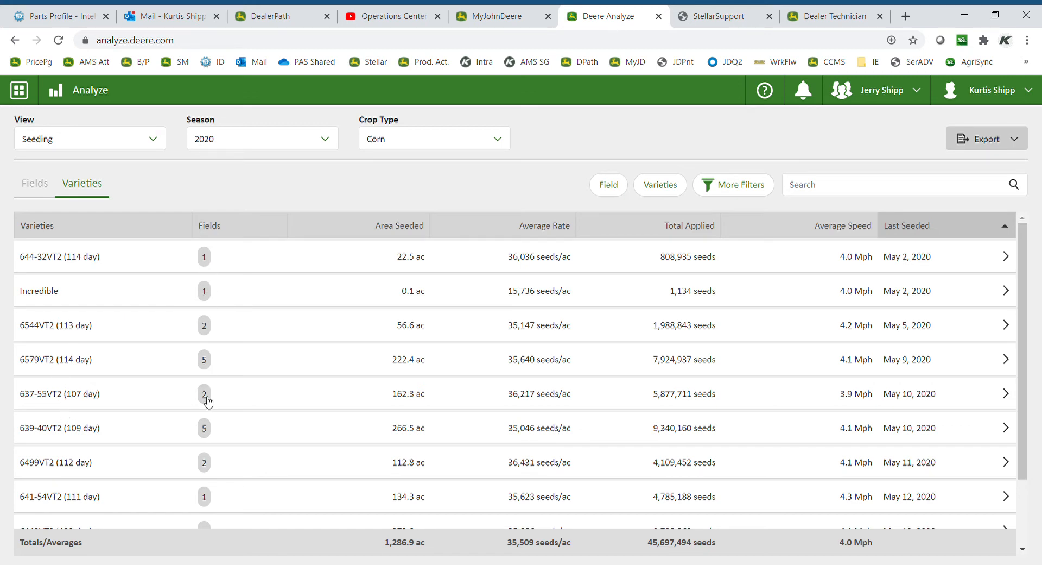
{"action": "left_click", "coordinate": [55, 359]}
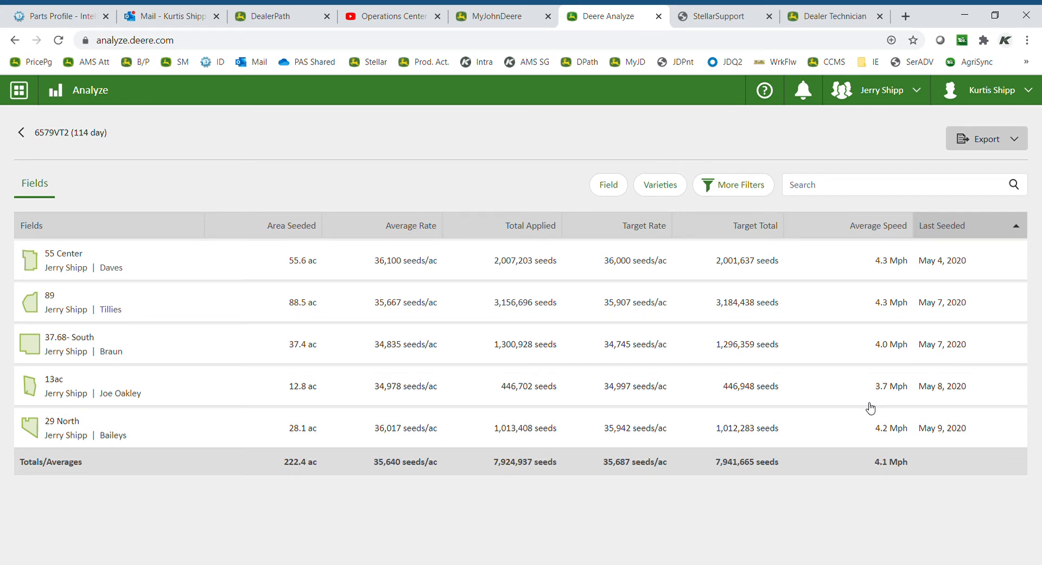
{"action": "left_click", "coordinate": [22, 134]}
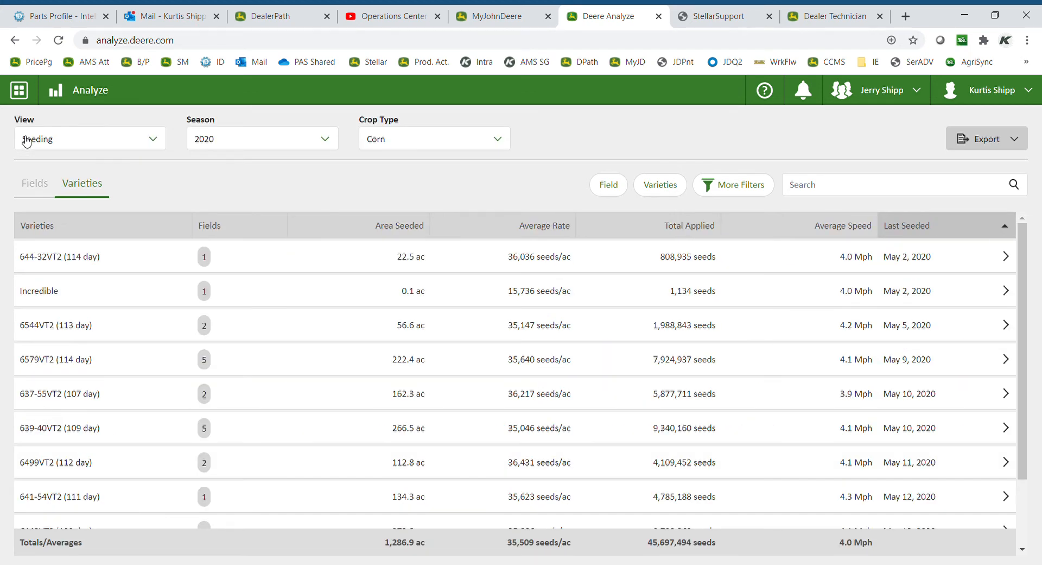
{"action": "left_click", "coordinate": [394, 226]}
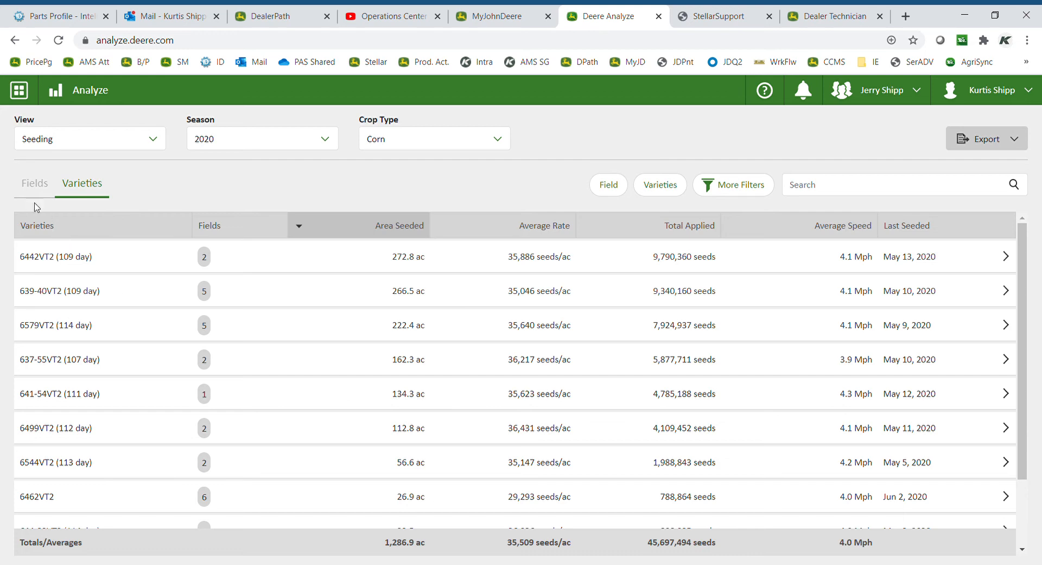
{"action": "left_click", "coordinate": [38, 184]}
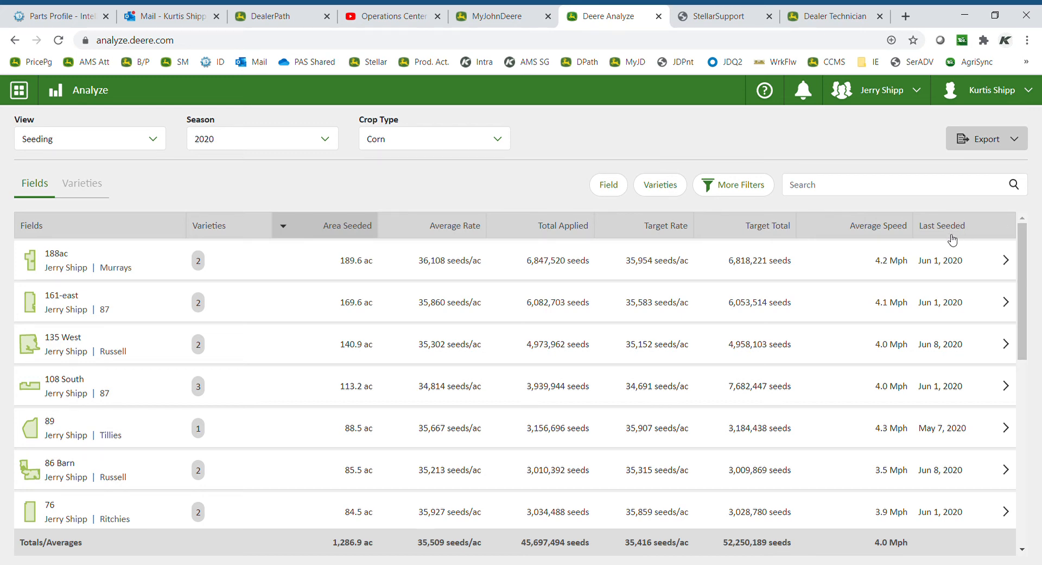
Filter the field list with a custom date range starting on 06/01/2020.
{"action": "left_click", "coordinate": [744, 191]}
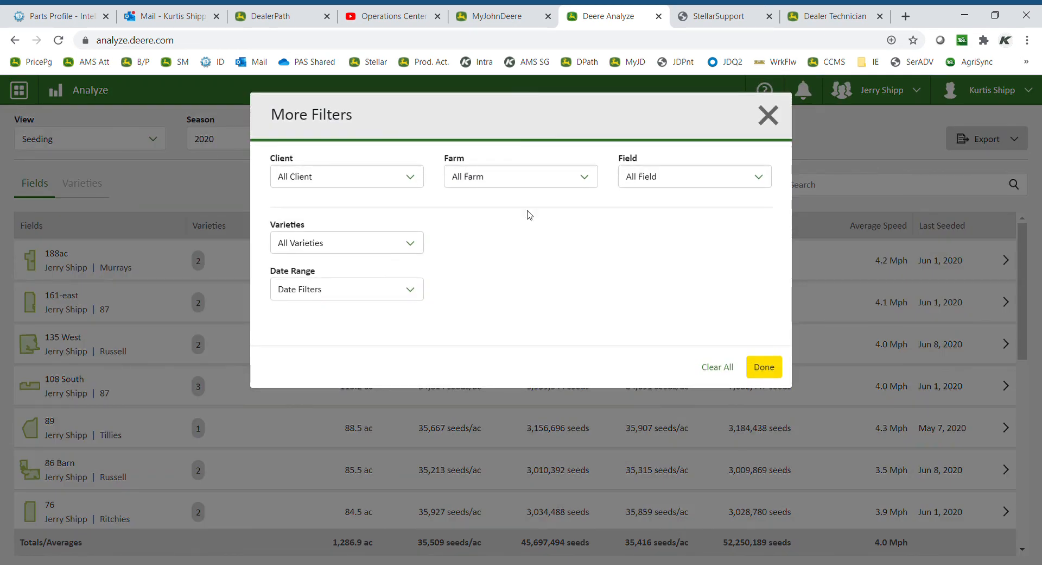
{"action": "left_click", "coordinate": [397, 298]}
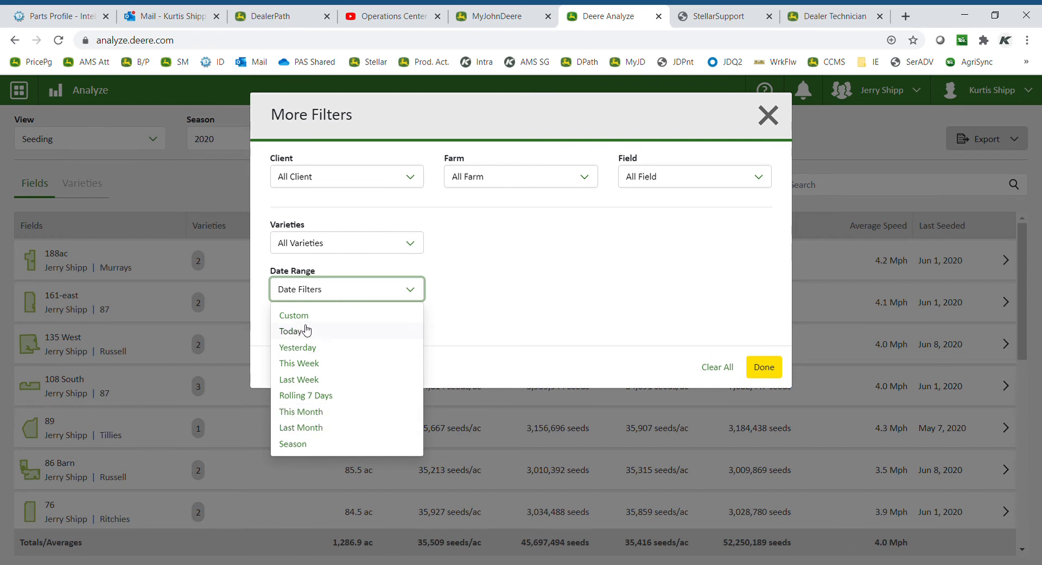
{"action": "left_click", "coordinate": [286, 315]}
{"action": "left_click", "coordinate": [482, 293]}
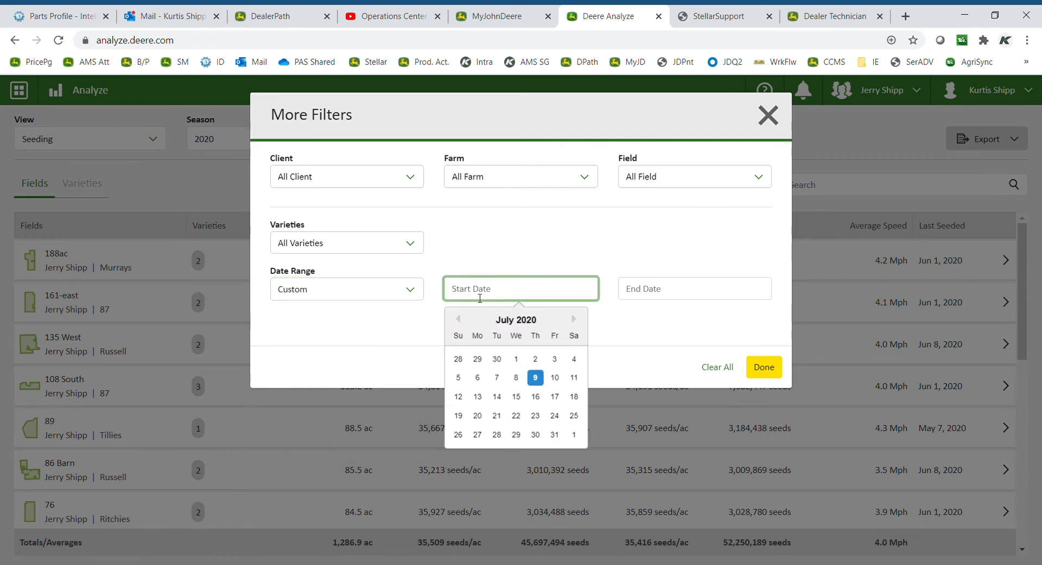
{"action": "left_click", "coordinate": [458, 319]}
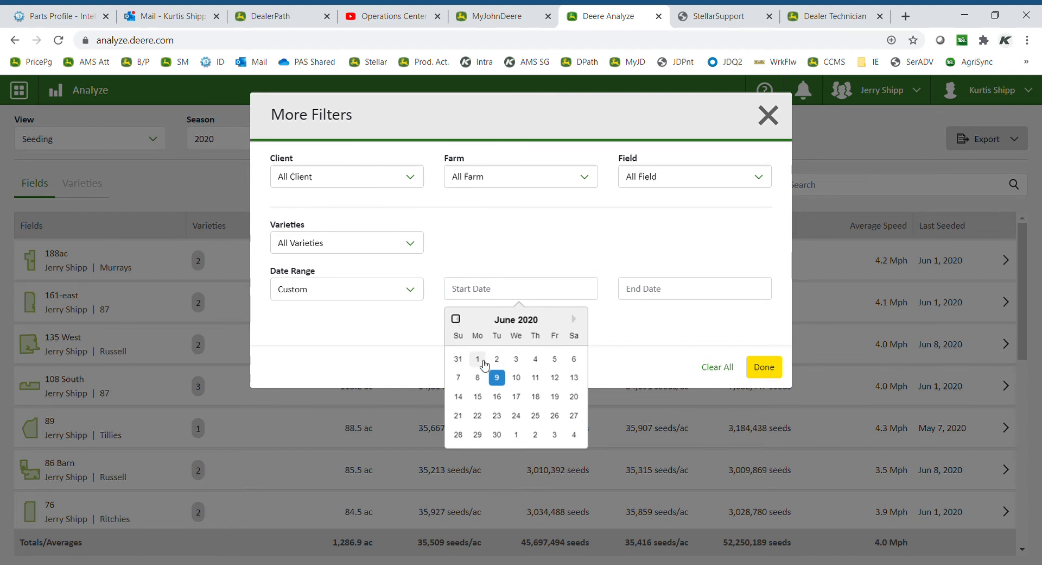
{"action": "left_click", "coordinate": [477, 358]}
Set the end of the custom date range to 06/30/2020, apply the filter, and review the seeded fields and their totals.
{"action": "left_click", "coordinate": [647, 295]}
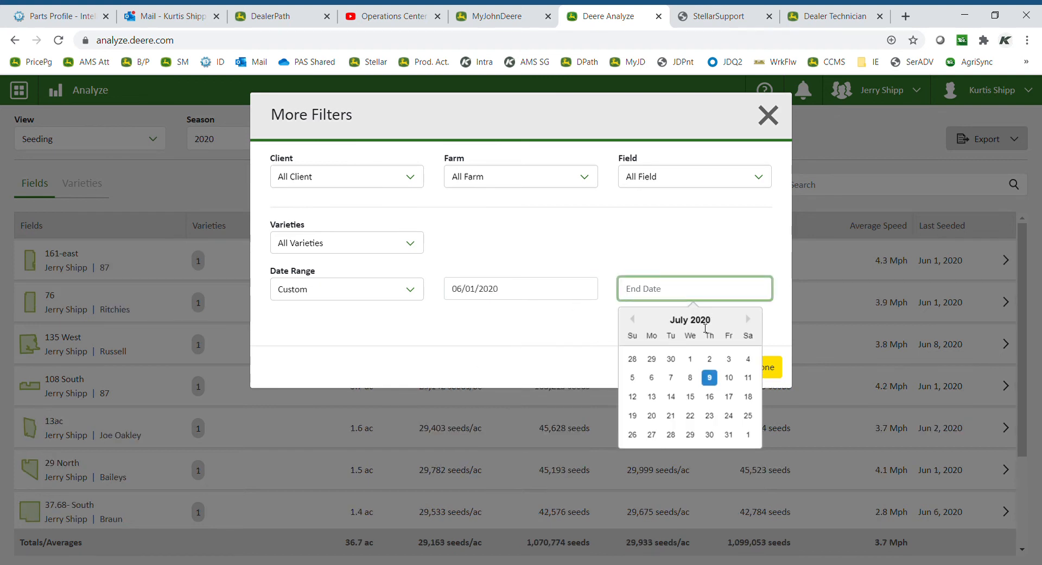
{"action": "left_click", "coordinate": [633, 319]}
{"action": "left_click", "coordinate": [671, 378]}
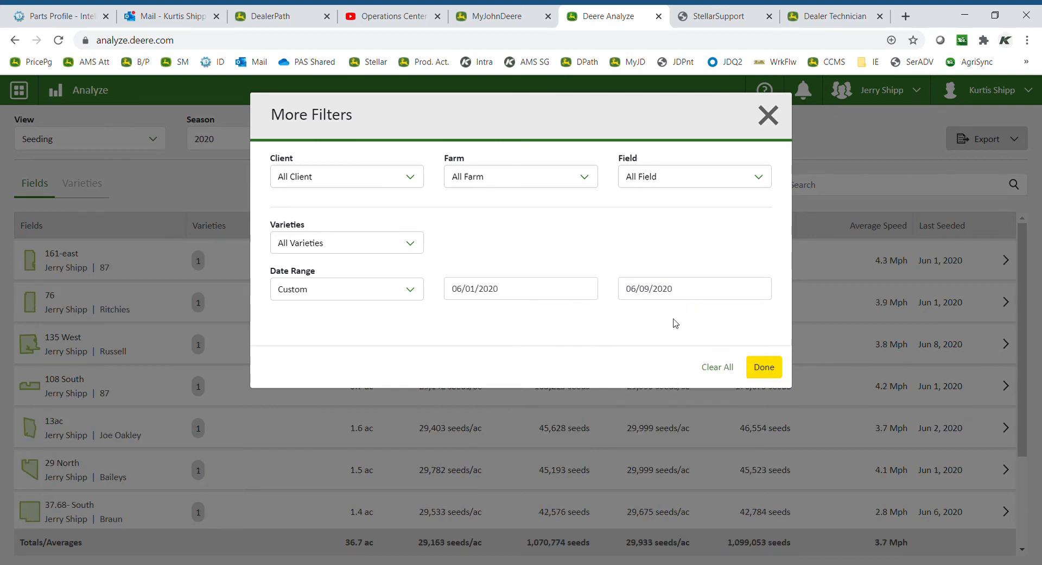
{"action": "left_click", "coordinate": [689, 294]}
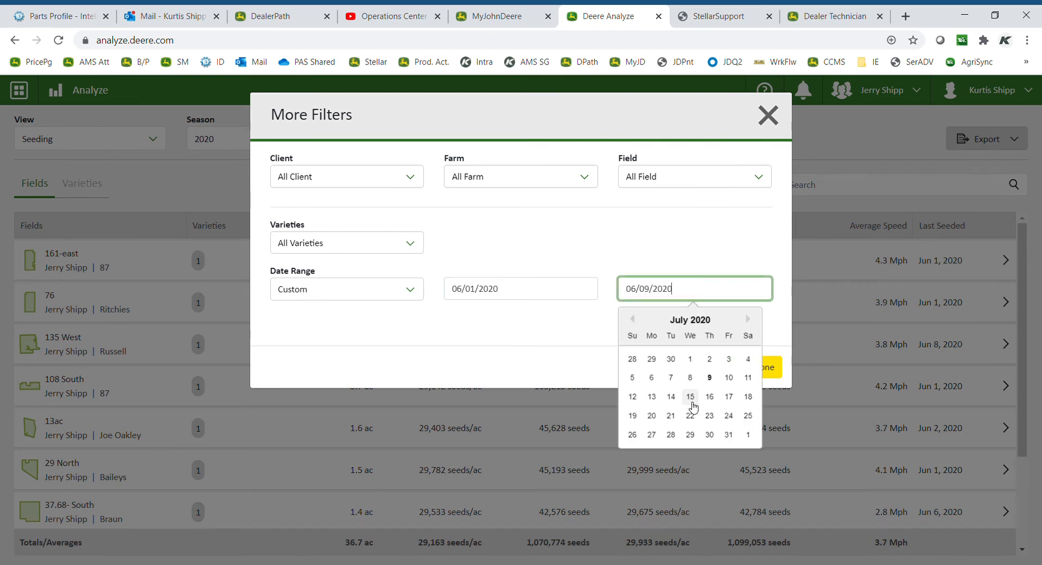
{"action": "left_click", "coordinate": [632, 318]}
{"action": "left_click", "coordinate": [671, 435]}
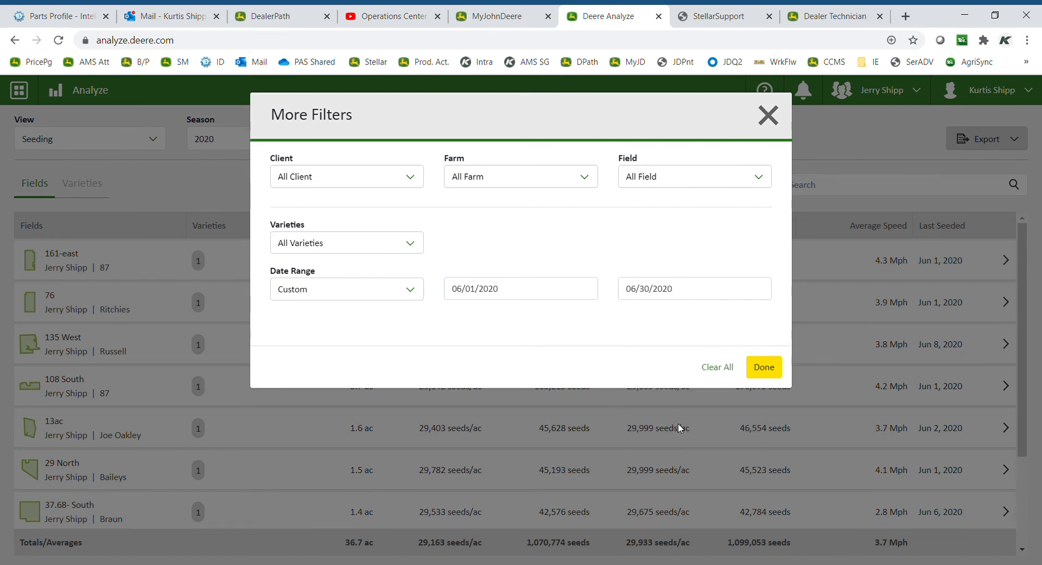
{"action": "left_click", "coordinate": [762, 367]}
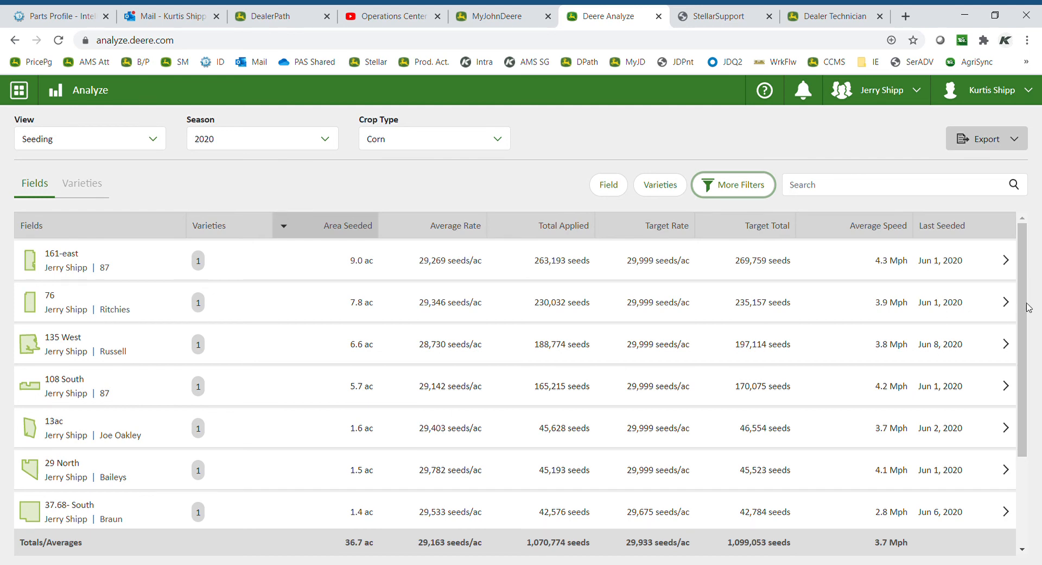
{"action": "scroll", "coordinate": [1026, 375], "scroll_direction": "down", "scroll_amount": 3}
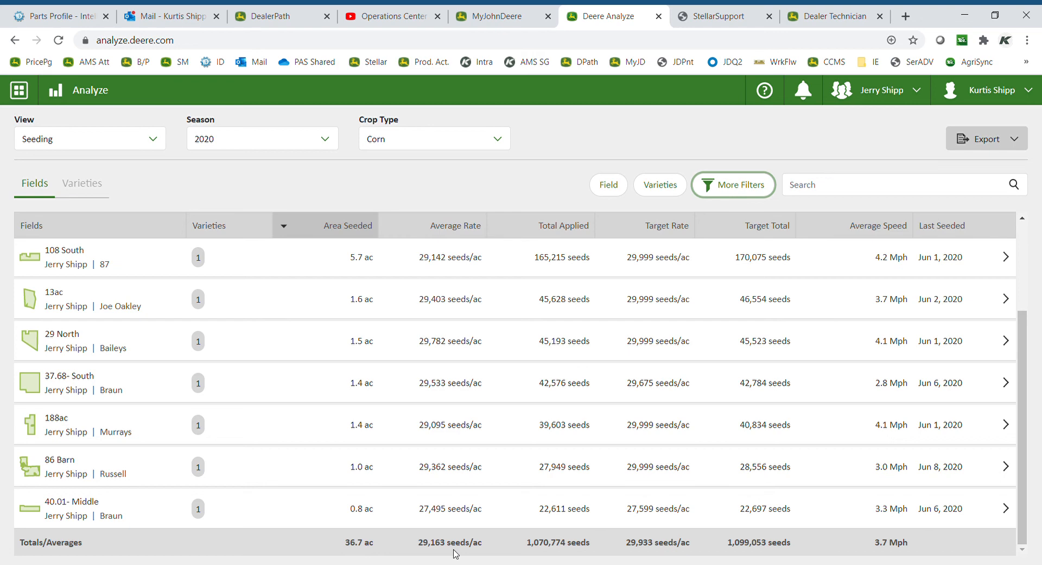
Try the Today and Custom date range options in the additional filters, and clear all filters.
{"action": "left_click", "coordinate": [737, 188]}
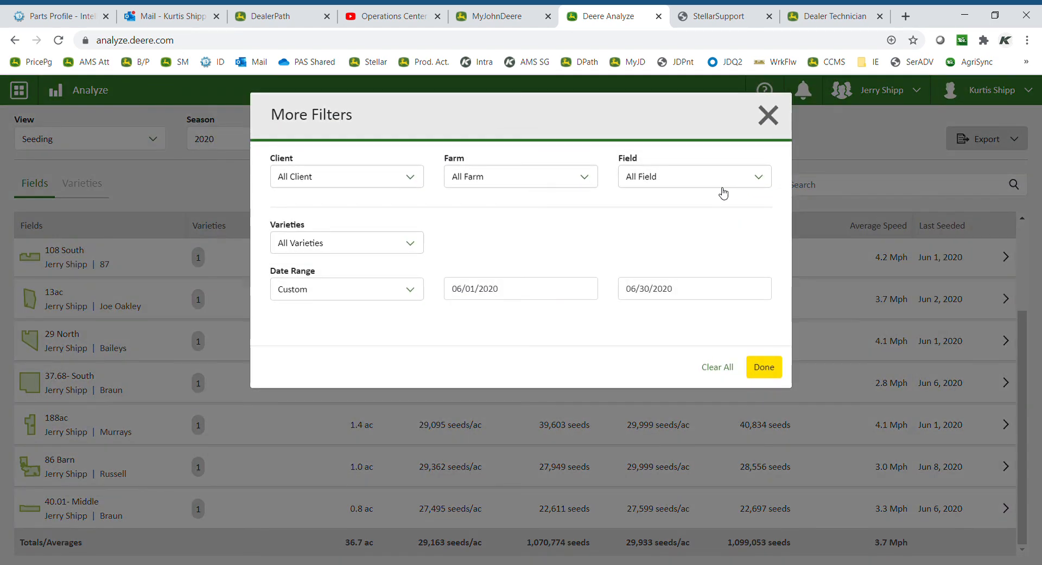
{"action": "left_click", "coordinate": [343, 293]}
{"action": "left_click", "coordinate": [293, 330]}
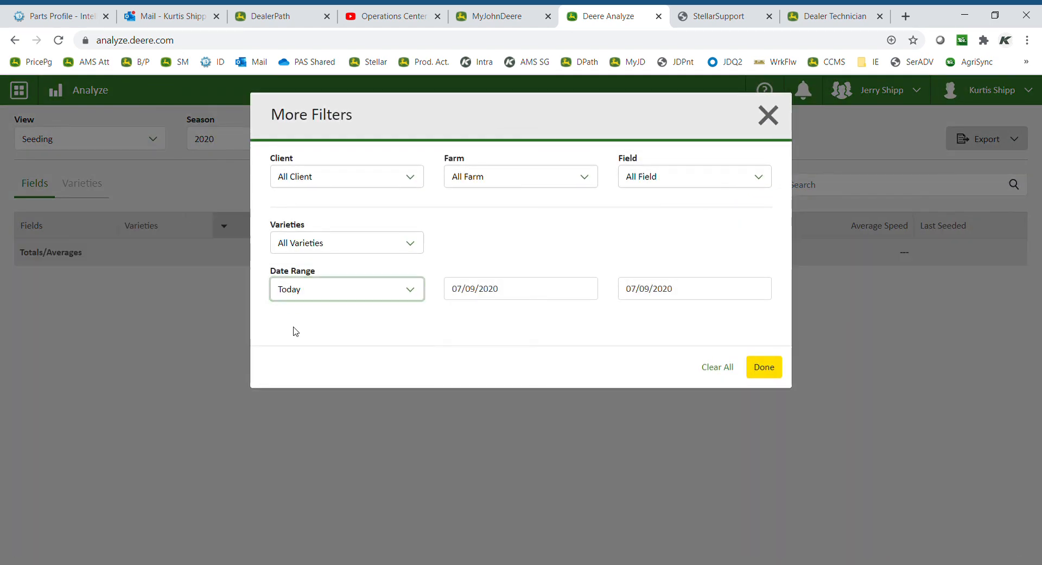
{"action": "left_click", "coordinate": [310, 294]}
{"action": "left_click", "coordinate": [294, 315]}
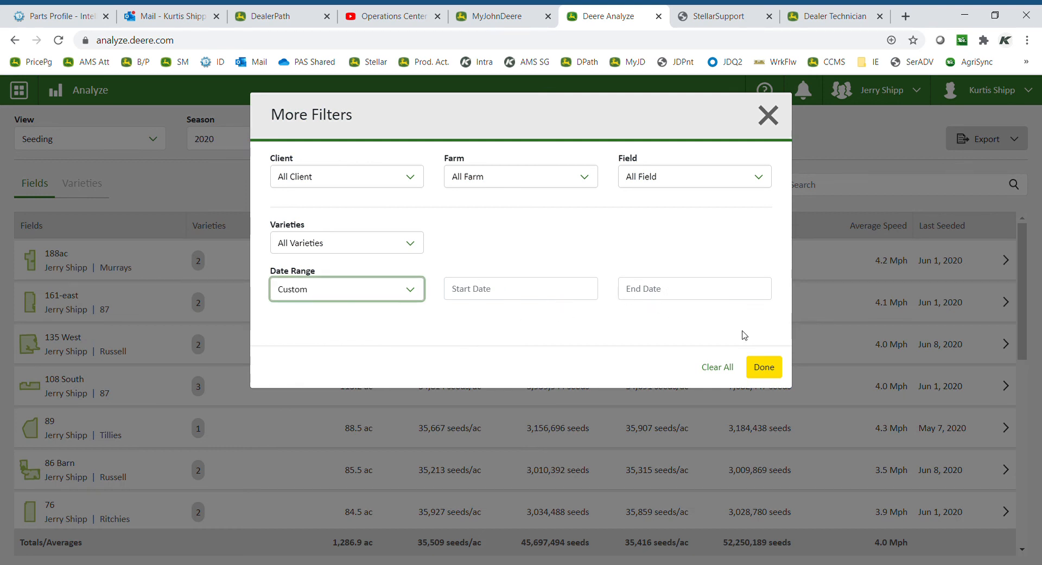
{"action": "left_click", "coordinate": [725, 371]}
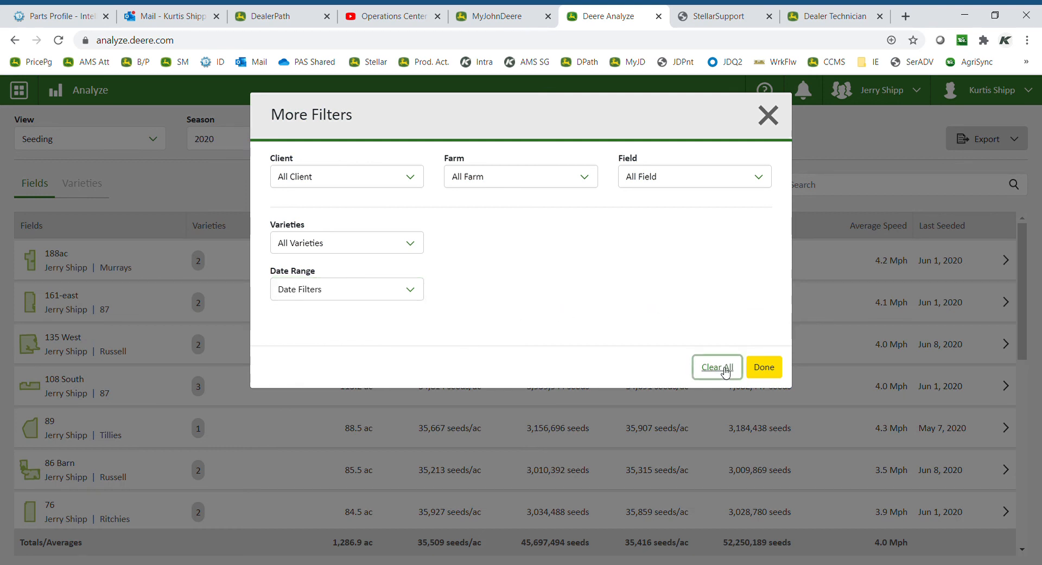
Apply the cleared filters, reopen the additional filters, and limit the field list to the Baileys farm.
{"action": "left_click", "coordinate": [763, 367]}
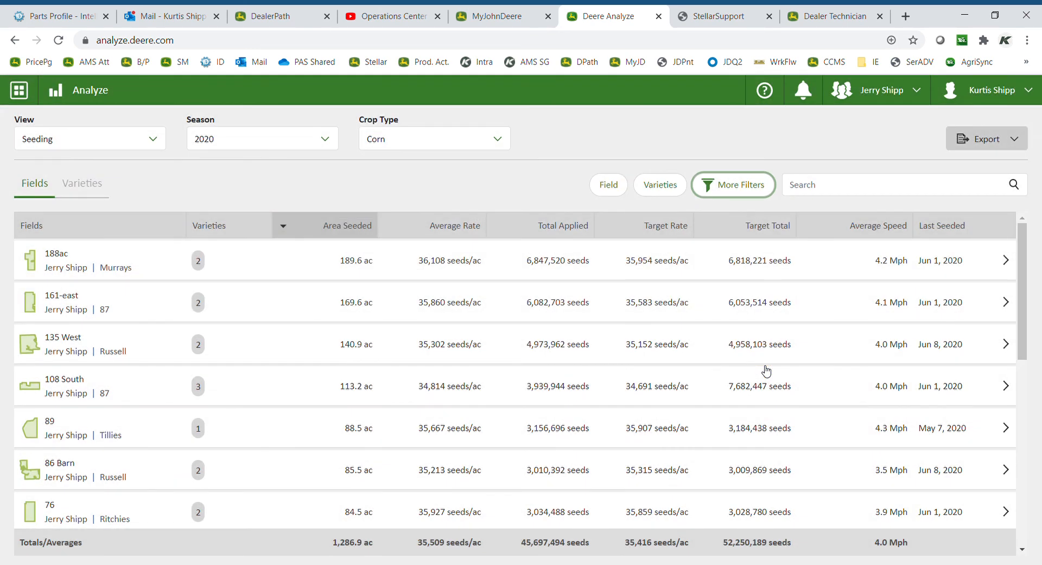
{"action": "left_click", "coordinate": [738, 187]}
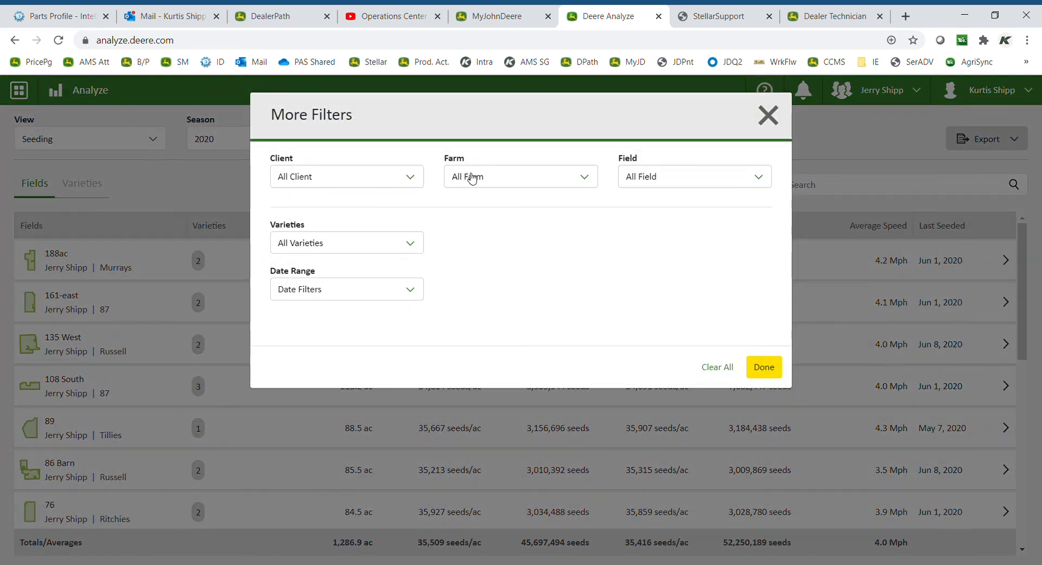
{"action": "left_click", "coordinate": [518, 177]}
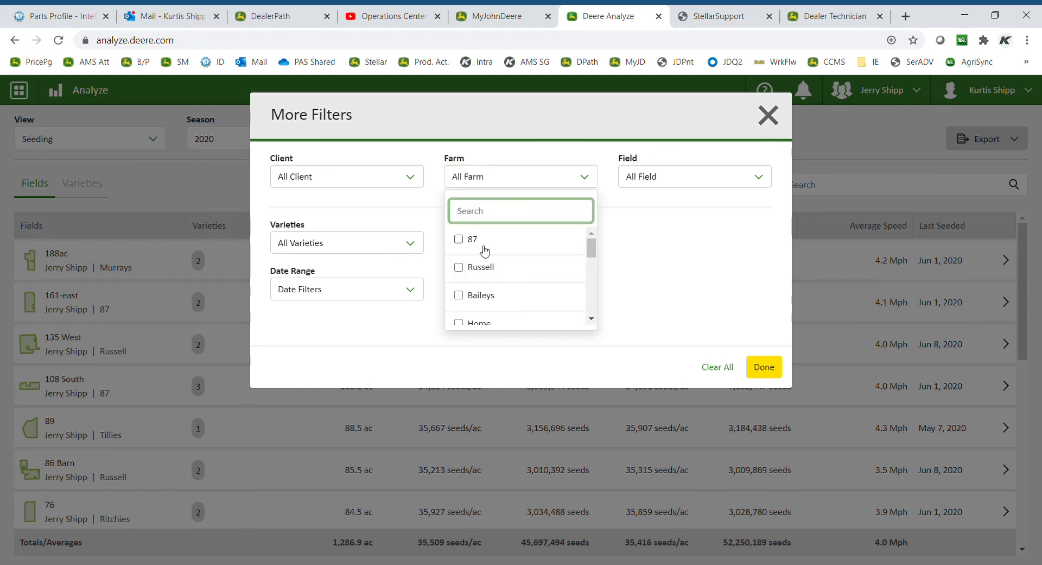
{"action": "left_click", "coordinate": [481, 294]}
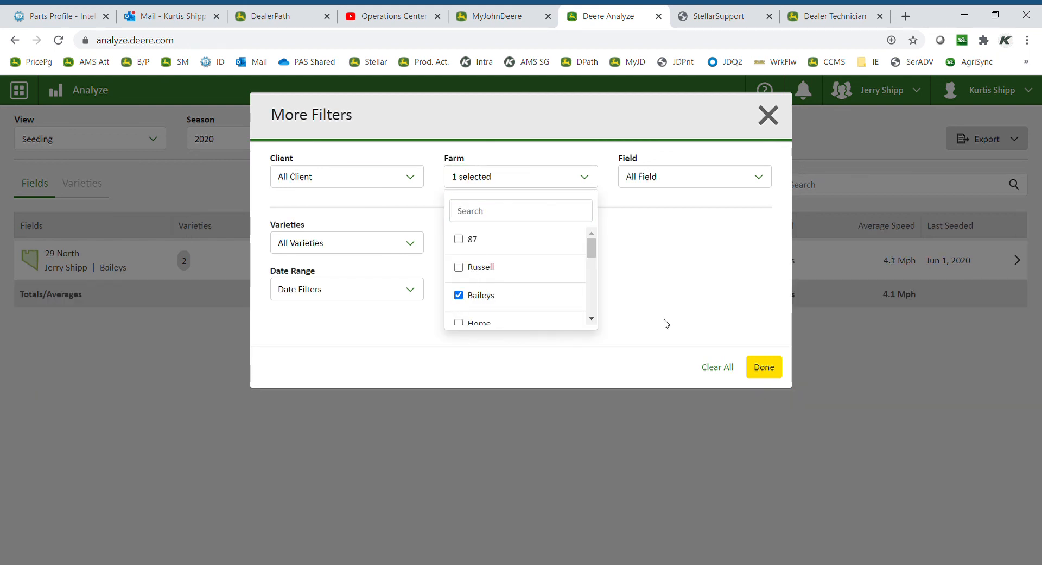
{"action": "left_click", "coordinate": [636, 320]}
Add the Home farm to the farm filter alongside Baileys and apply the filters to the field list.
{"action": "left_click", "coordinate": [589, 181]}
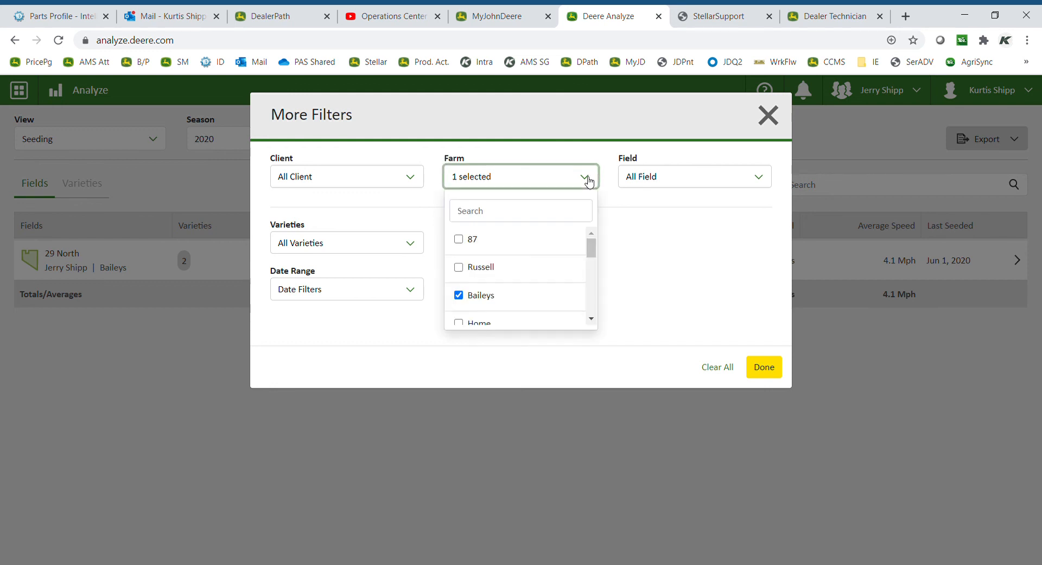
{"action": "left_click_drag", "start_coordinate": [592, 245], "coordinate": [592, 247]}
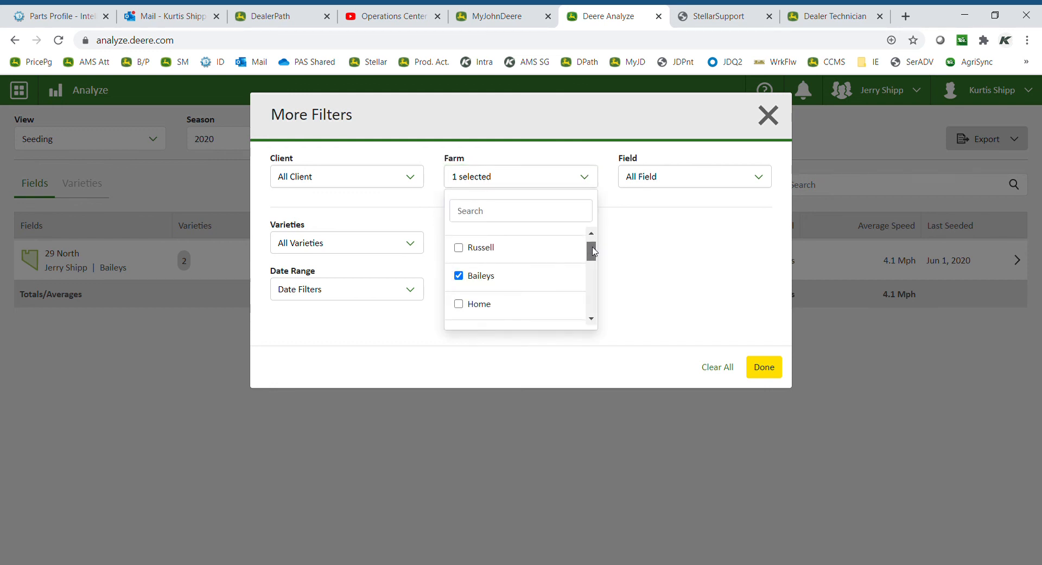
{"action": "left_click", "coordinate": [459, 305]}
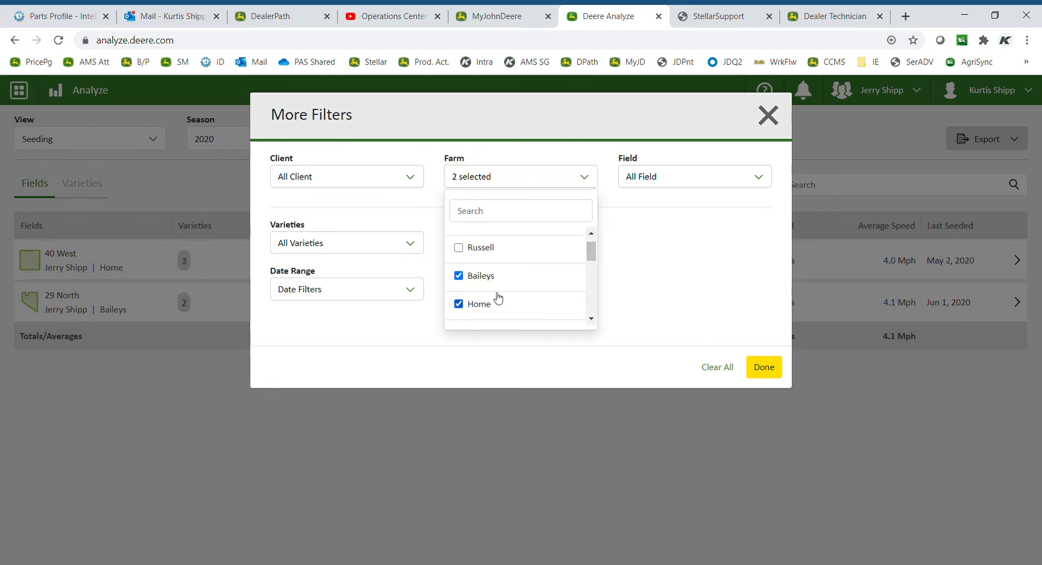
{"action": "left_click", "coordinate": [666, 276]}
{"action": "left_click", "coordinate": [759, 372]}
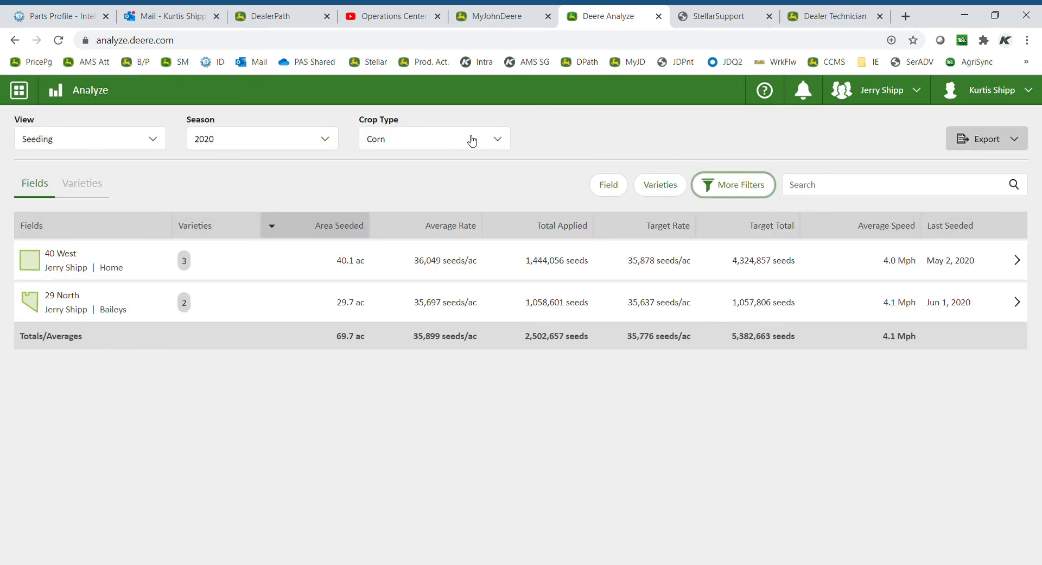
Open the crop type choices for the filtered 2020 seeding data.
{"action": "left_click", "coordinate": [440, 139]}
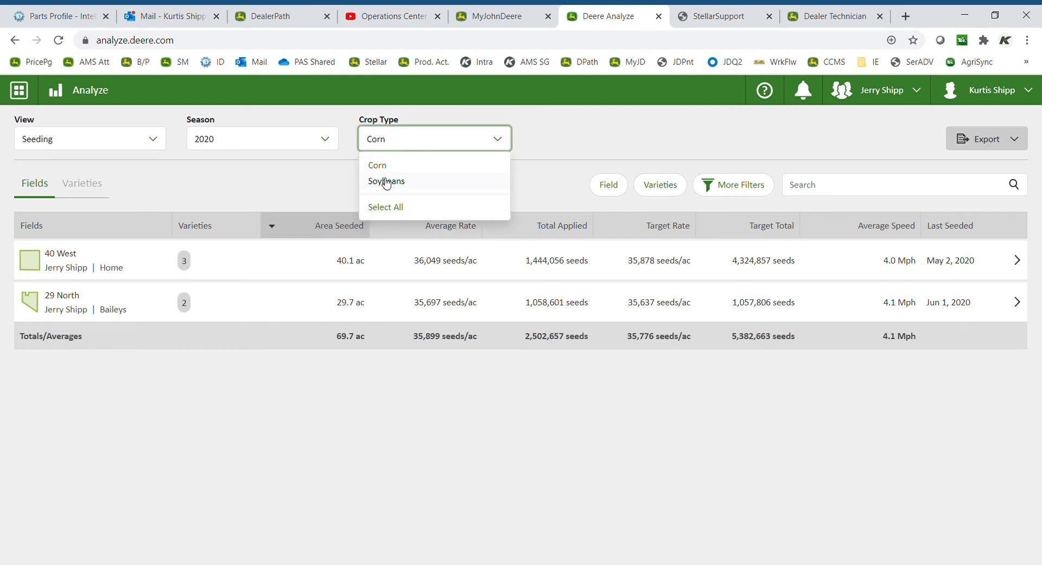